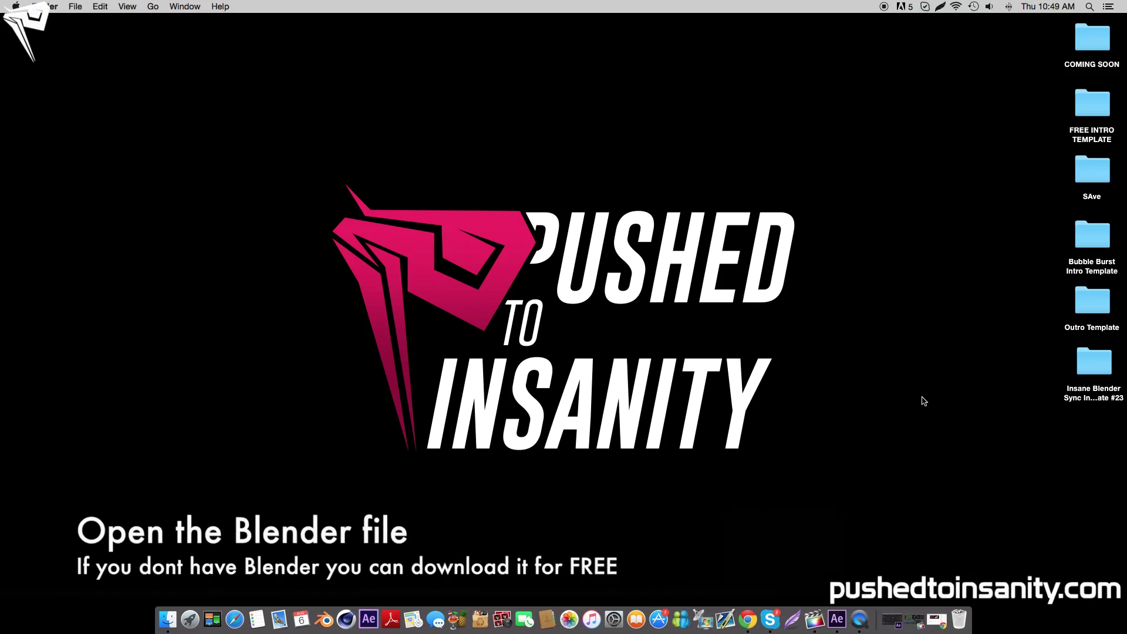
- Open Edit TExt Here.blend from the Insane Blender Sync Intro Template #23 folder, then close Finder
{"action": "double_click", "coordinate": [1099, 368]}
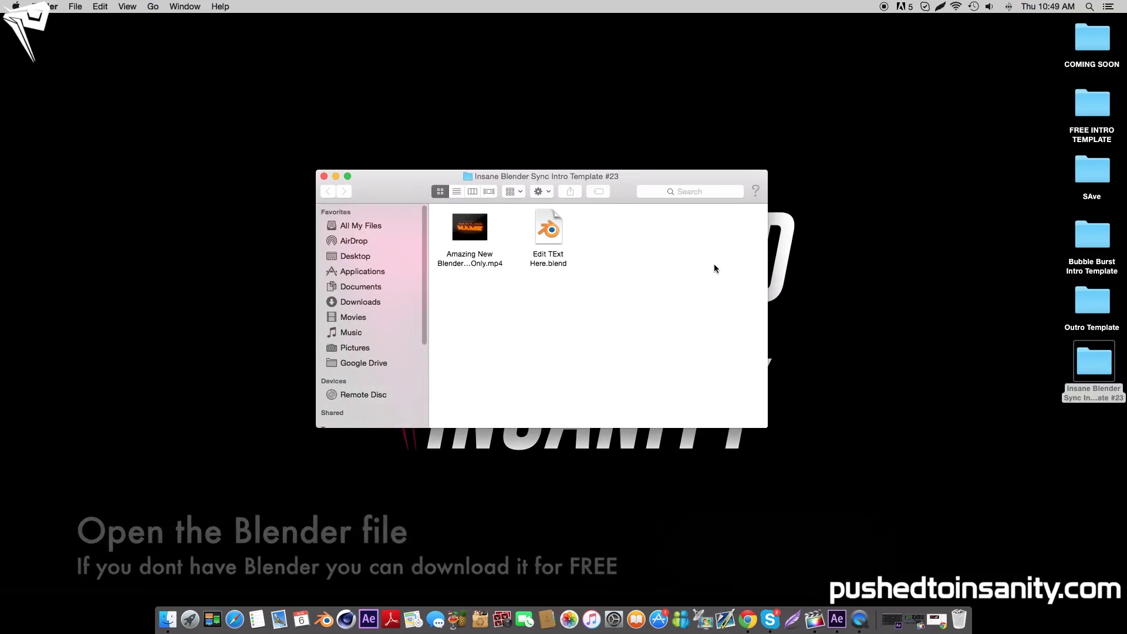
{"action": "double_click", "coordinate": [546, 236]}
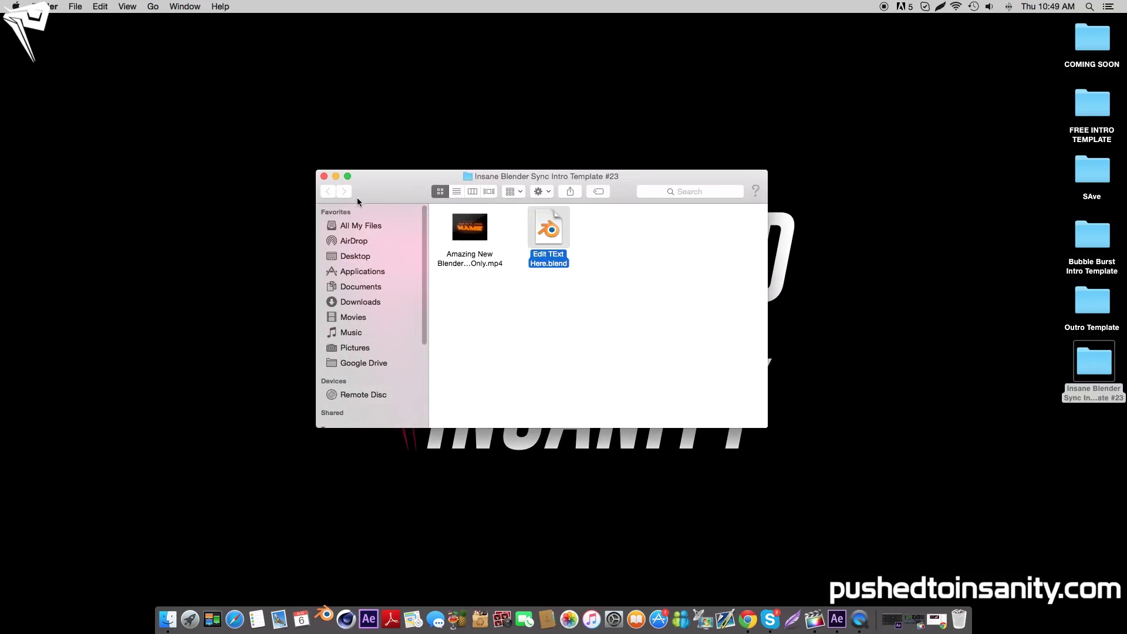
{"action": "left_click", "coordinate": [324, 176]}
{"action": "left_click", "coordinate": [321, 181]}
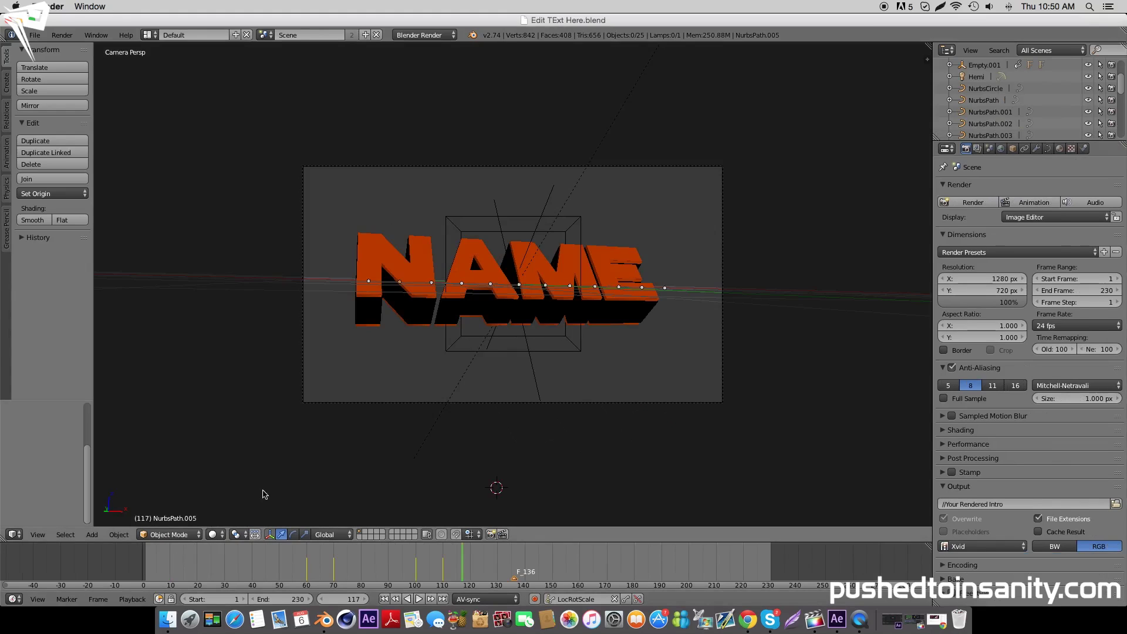
- Replace NAME with INSANITY in the front orange text and the dark back text layer
{"action": "right_click", "coordinate": [425, 262]}
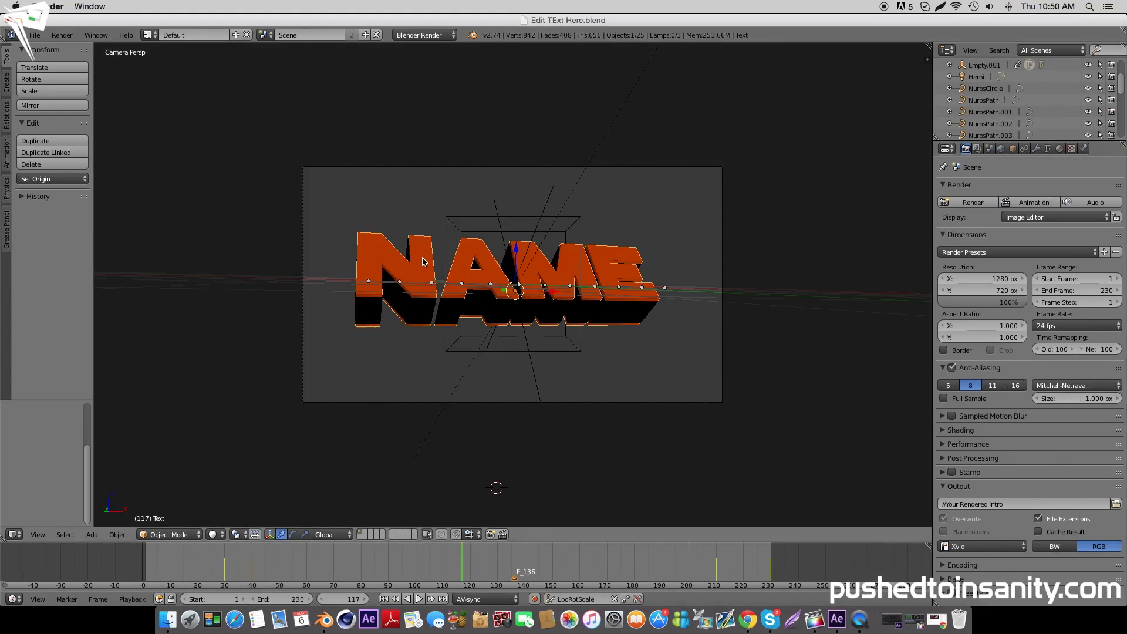
{"action": "key", "text": "Tab"}
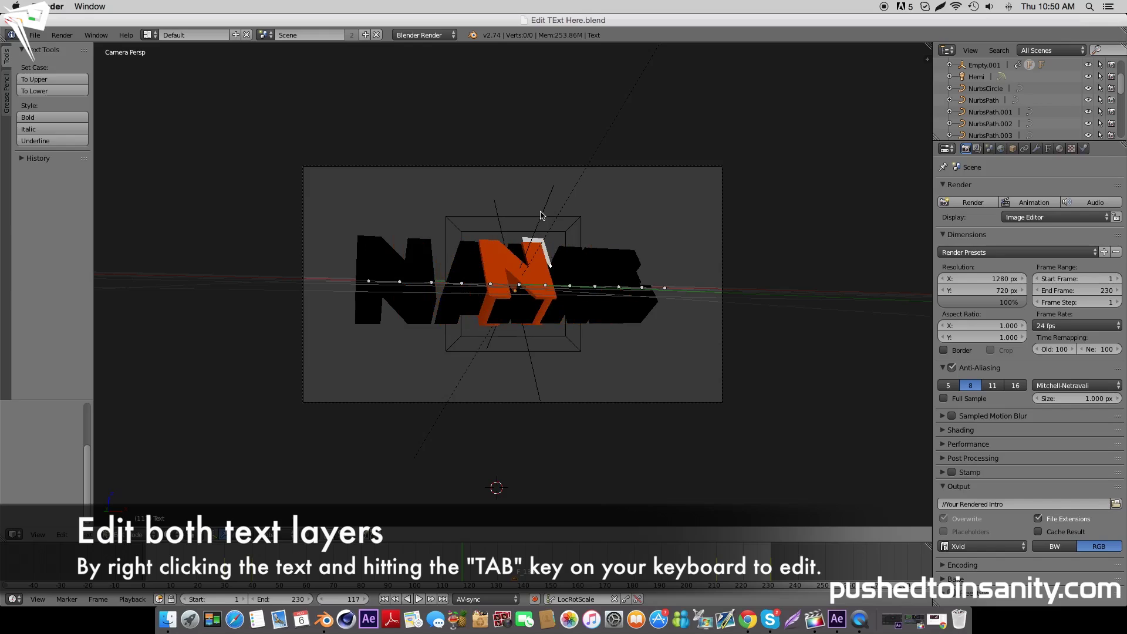
{"action": "type", "text": "INSANIT"}
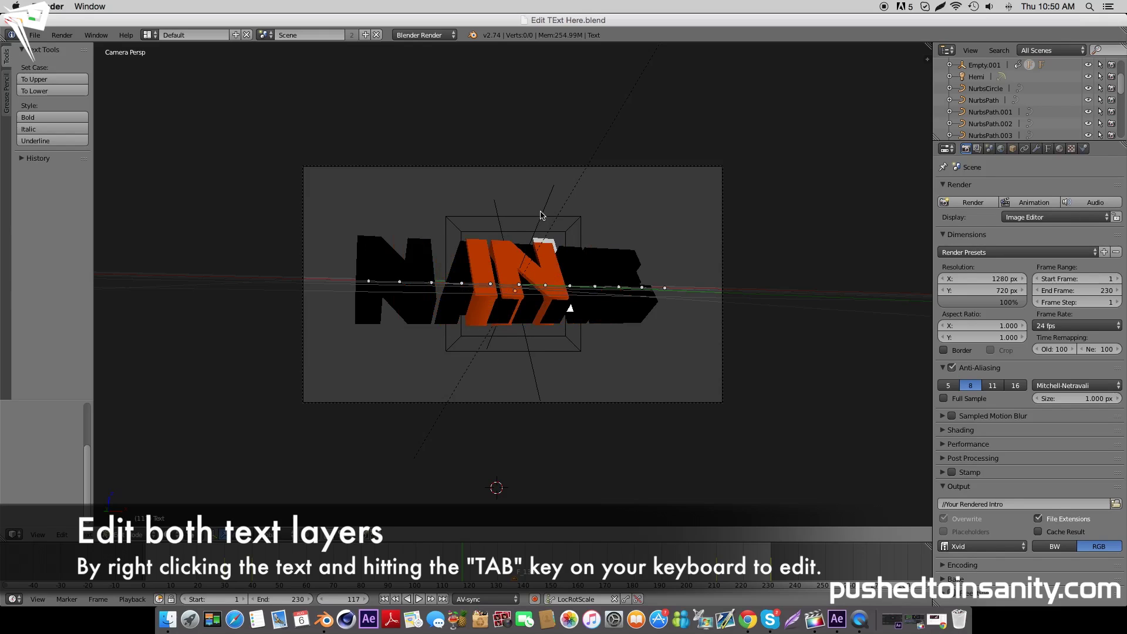
{"action": "type", "text": "Y"}
{"action": "key", "text": "Tab"}
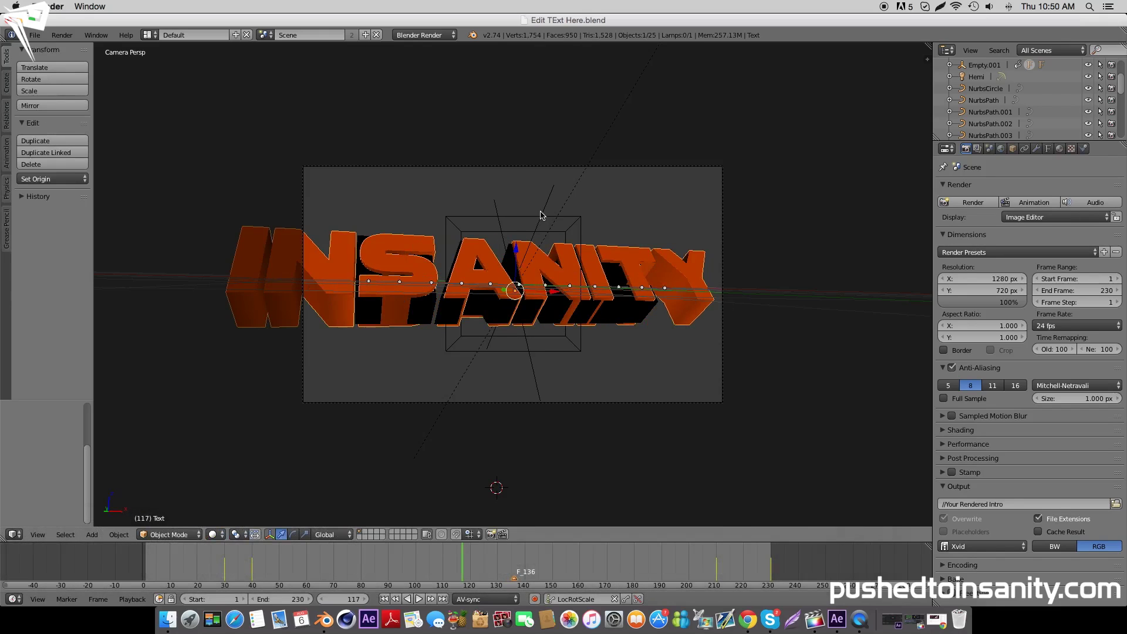
{"action": "right_click", "coordinate": [508, 265]}
{"action": "key", "text": "Tab"}
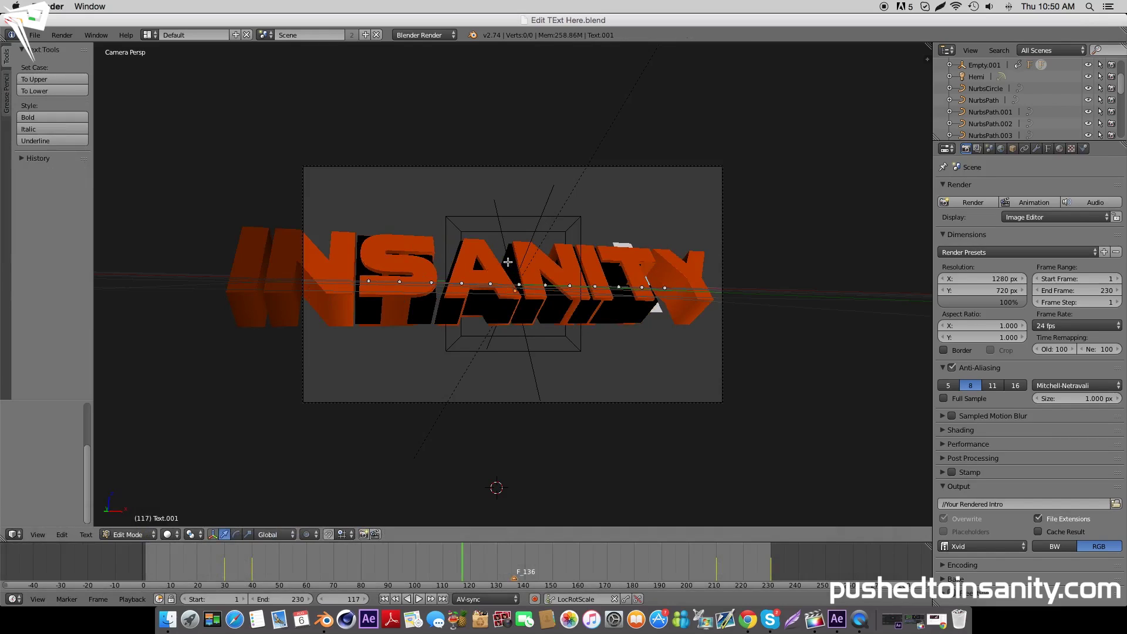
{"action": "key", "text": "BackSpace"}
{"action": "key", "text": "BackSpace"}
{"action": "key", "text": "BackSpace"}
{"action": "key", "text": "BackSpace"}
{"action": "key", "text": "BackSpace"}
{"action": "key", "text": "BackSpace"}
{"action": "key", "text": "BackSpace"}
{"action": "key", "text": "BackSpace"}
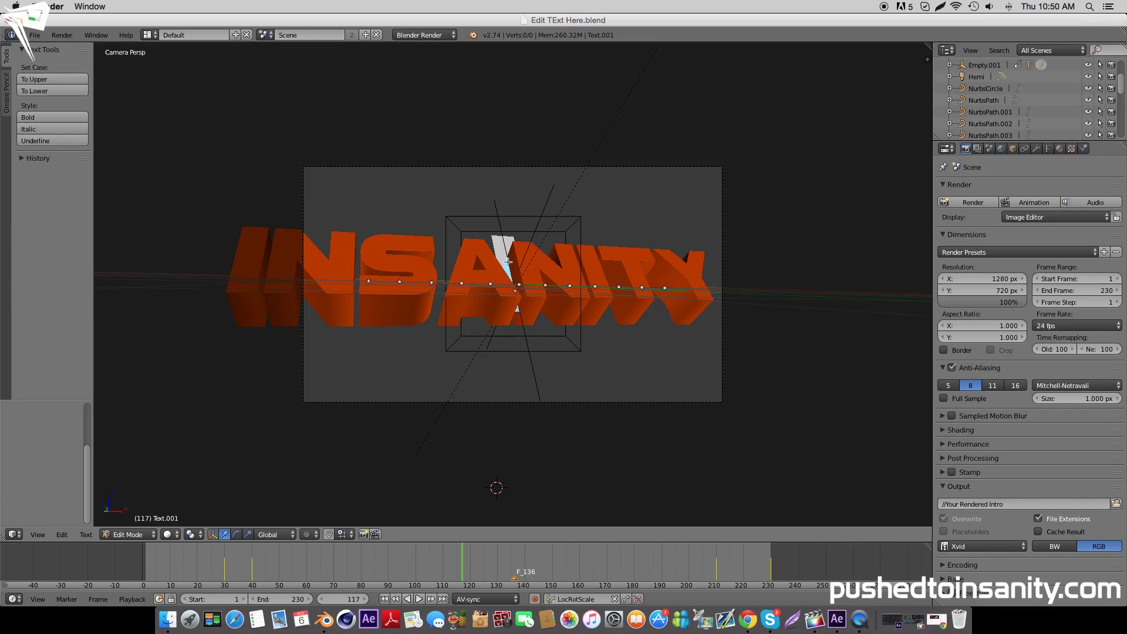
{"action": "type", "text": "INSANITY"}
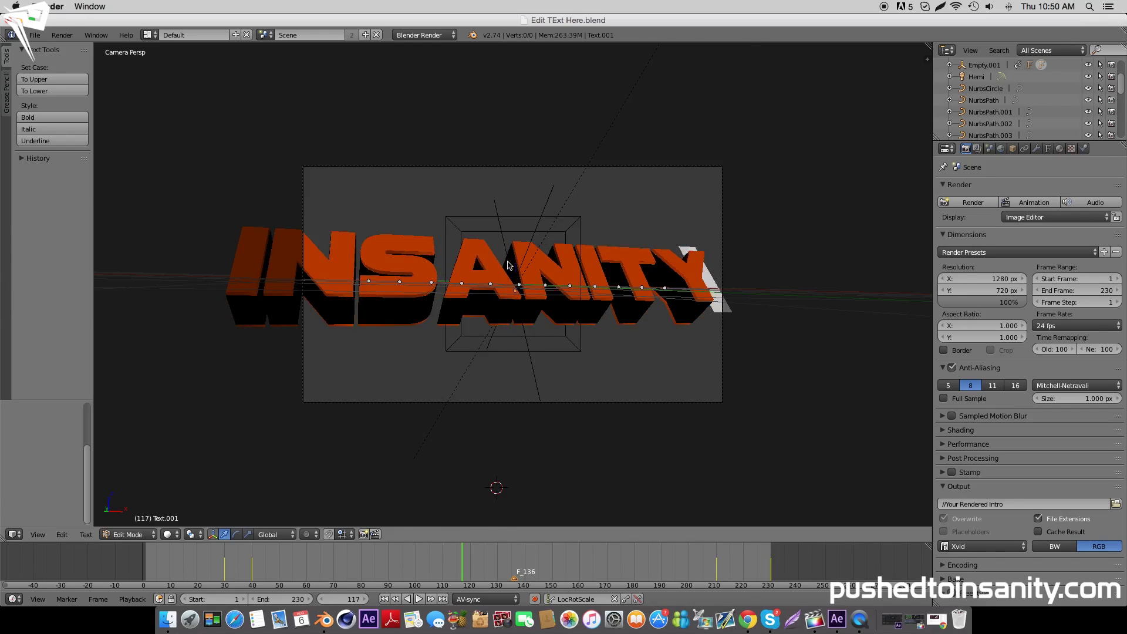
{"action": "key", "text": "Tab"}
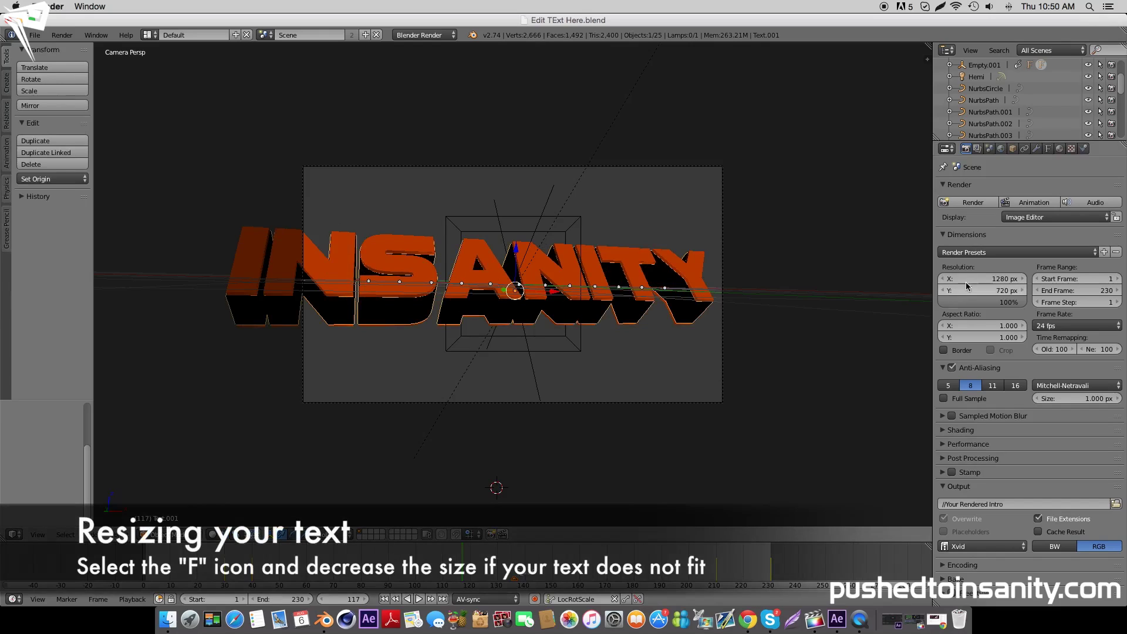
- Set the font Size to 0.750 for both the back and front INSANITY text layers
{"action": "left_click", "coordinate": [1047, 149]}
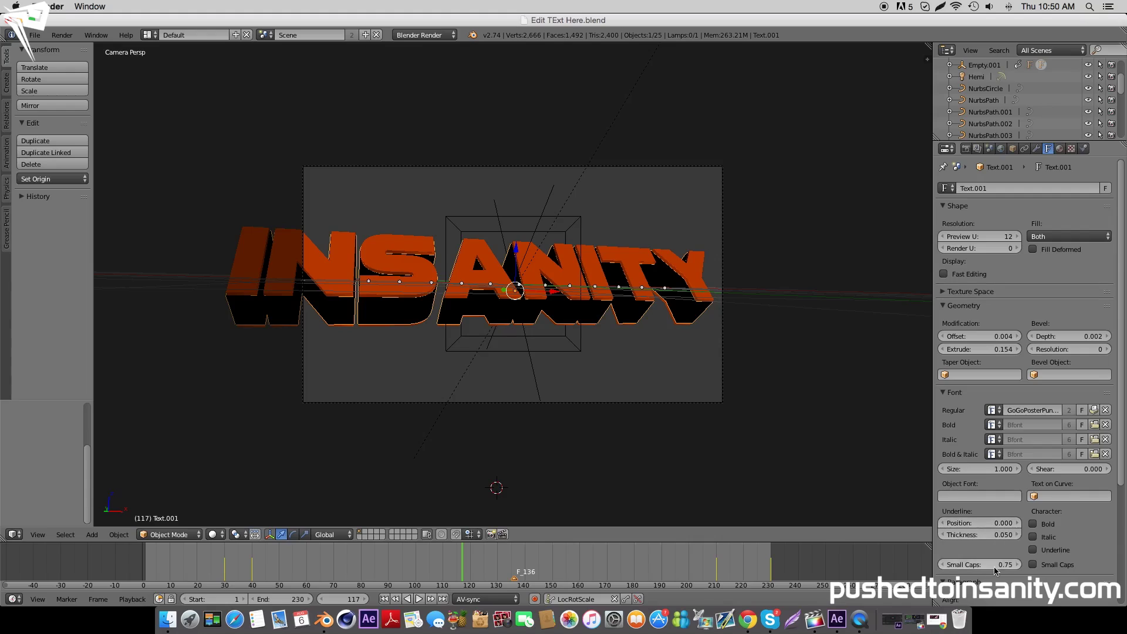
{"action": "scroll", "coordinate": [989, 567], "scroll_direction": "down", "scroll_amount": 7}
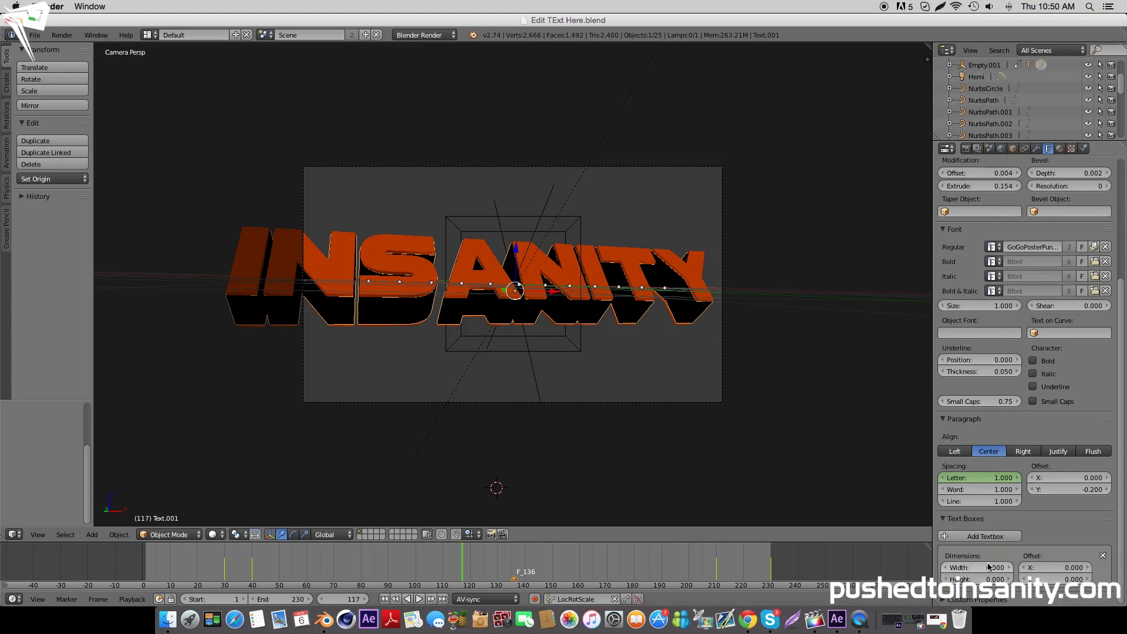
{"action": "scroll", "coordinate": [990, 567], "scroll_direction": "up", "scroll_amount": 7}
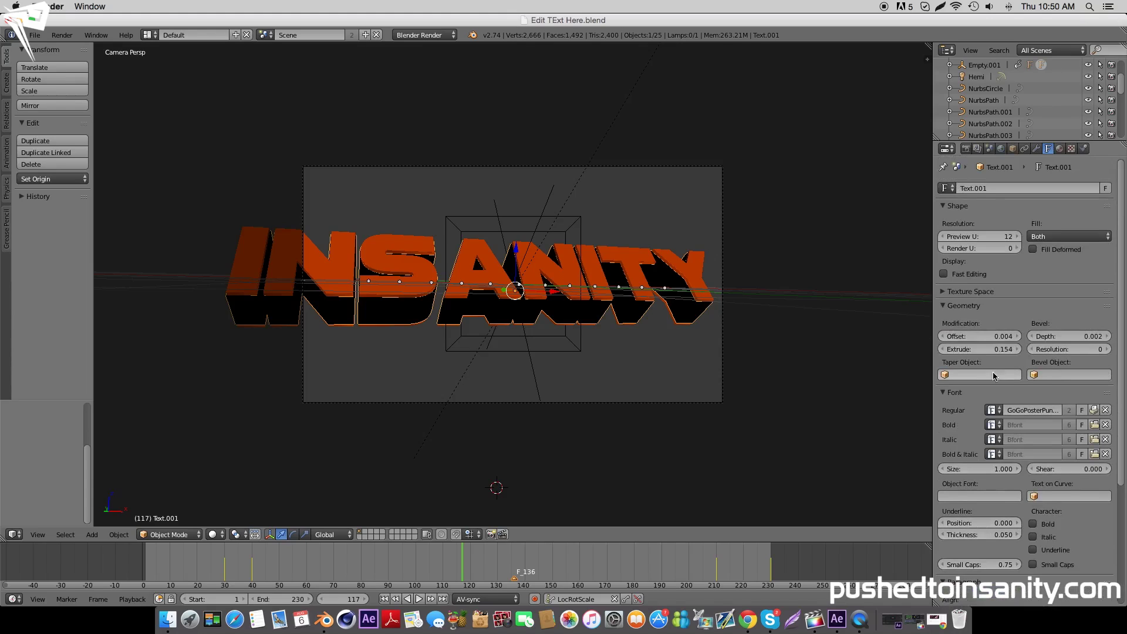
{"action": "mouse_move", "coordinate": [993, 470]}
{"action": "left_mouse_down"}
{"action": "mouse_move", "coordinate": [965, 469]}
{"action": "mouse_move", "coordinate": [1004, 473]}
{"action": "left_mouse_up"}
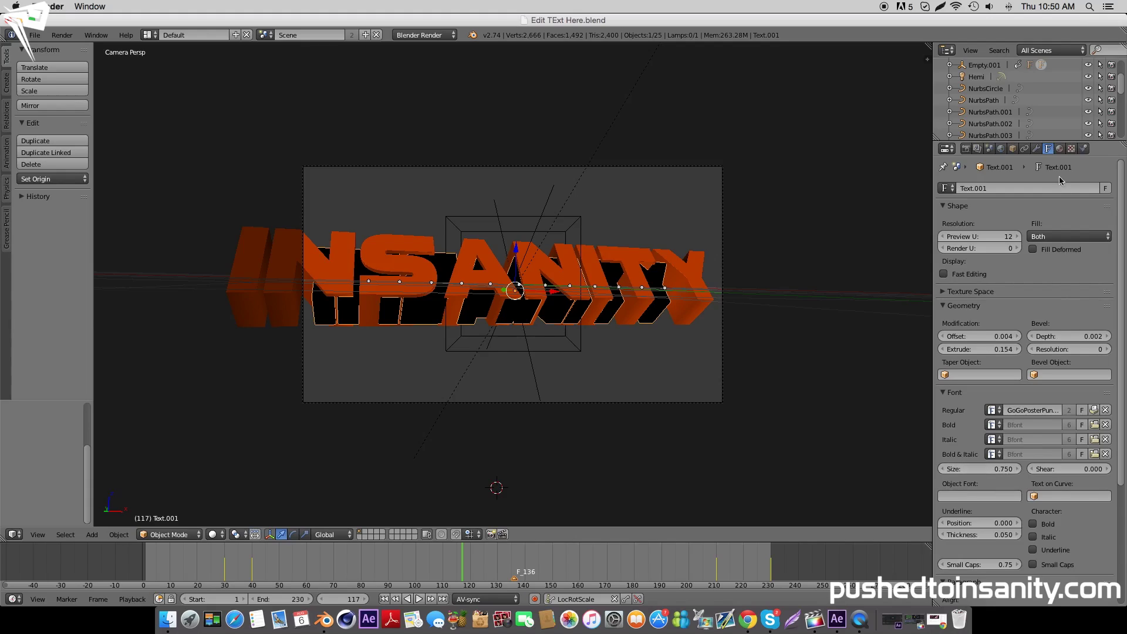
{"action": "right_click", "coordinate": [700, 302]}
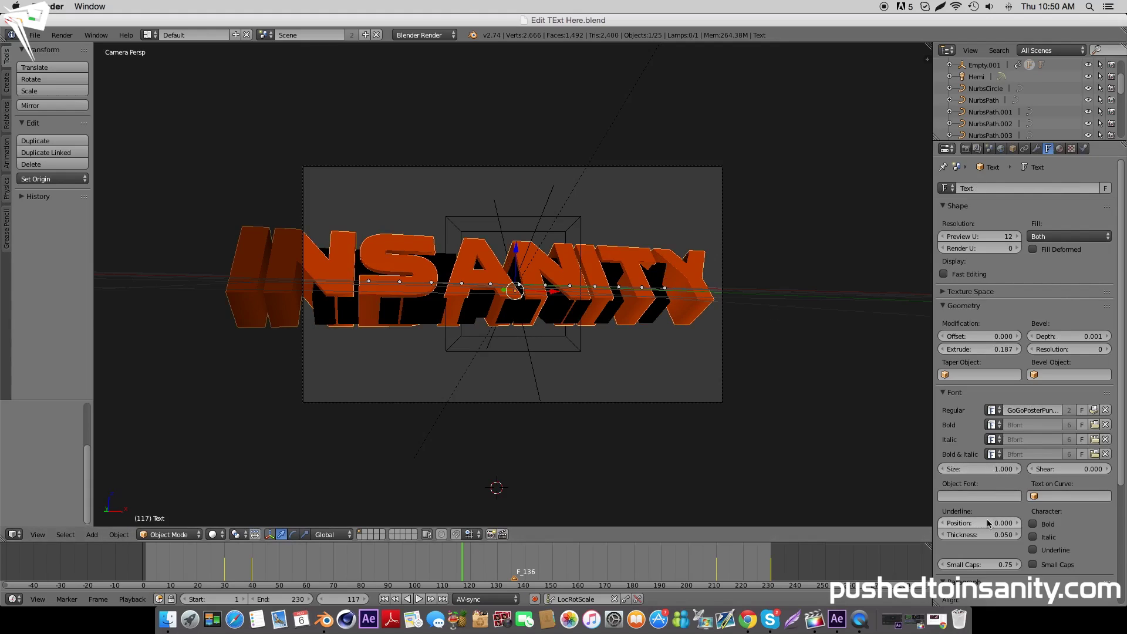
{"action": "left_click", "coordinate": [1004, 470]}
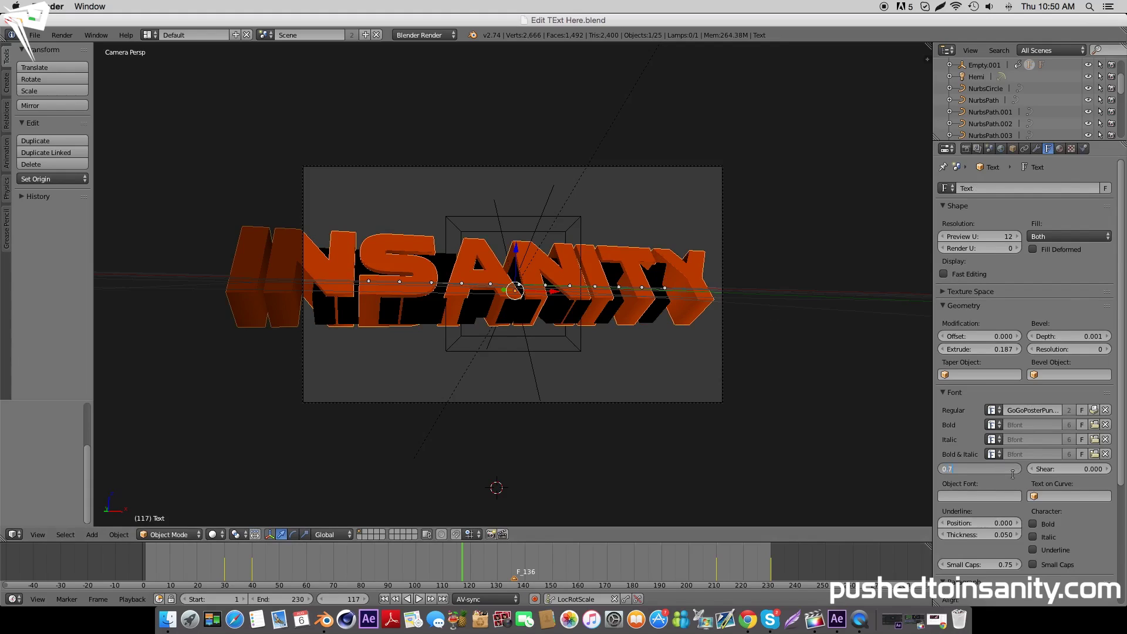
{"action": "key", "text": "Return"}
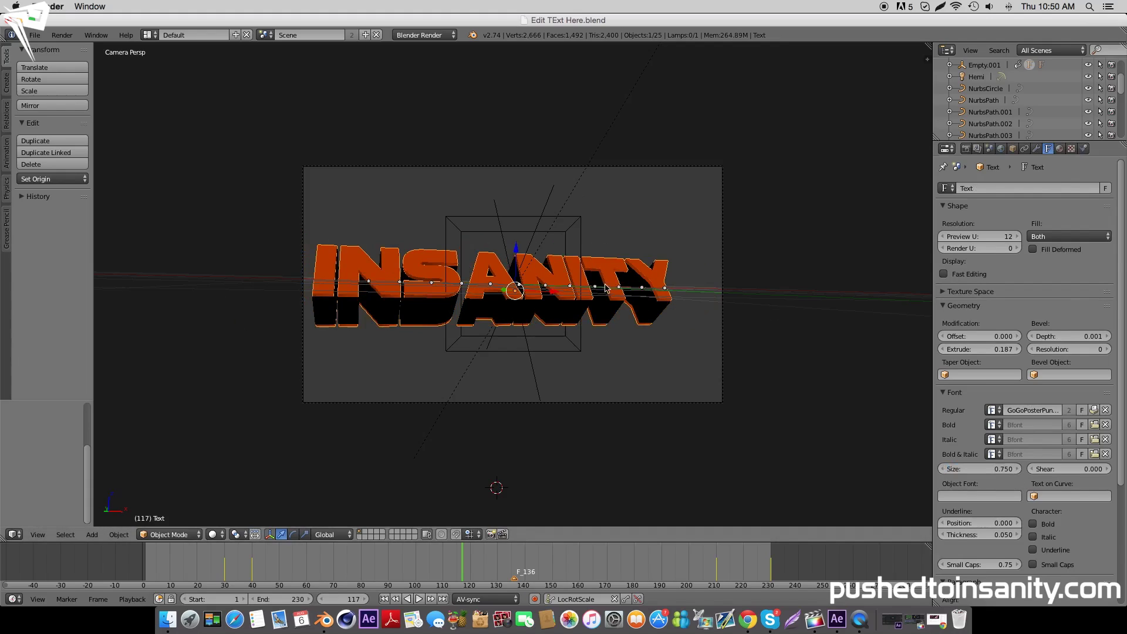
- Change the INSANITY text material's diffuse colour from orange to pink
{"action": "left_click", "coordinate": [1060, 150]}
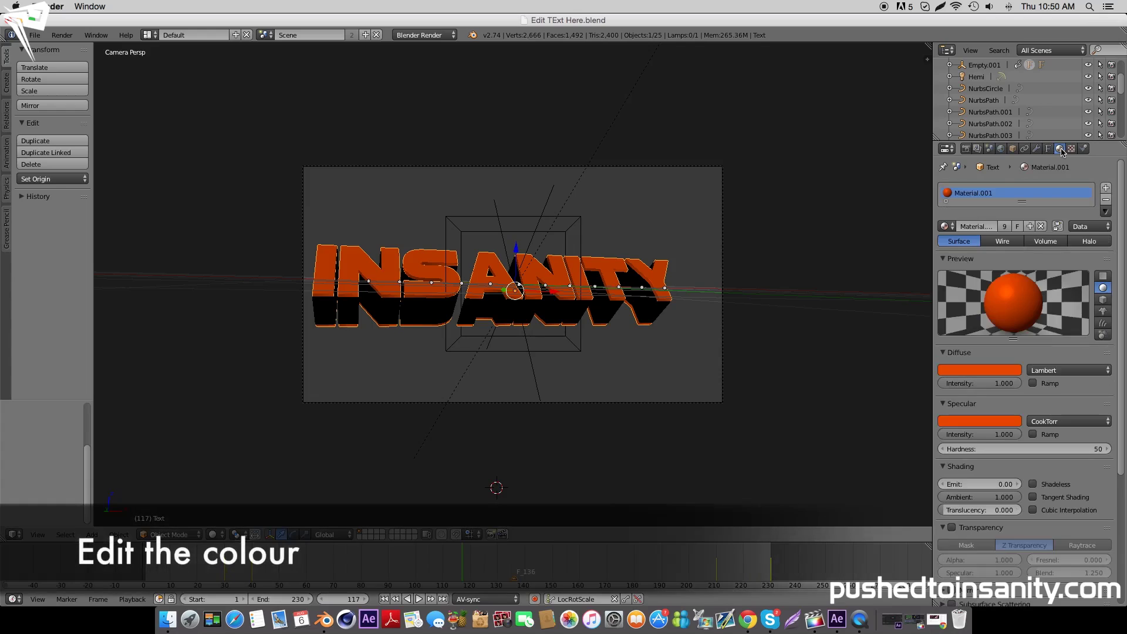
{"action": "left_click", "coordinate": [1001, 374]}
{"action": "left_click_drag", "start_coordinate": [941, 286], "coordinate": [964, 294]}
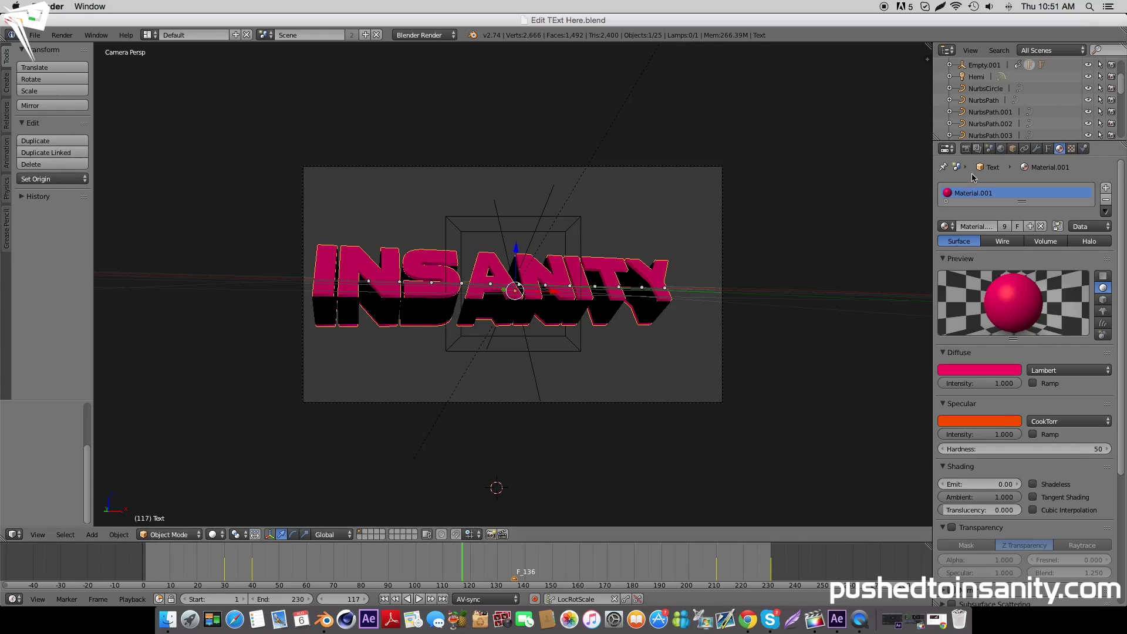
{"action": "left_click", "coordinate": [965, 149]}
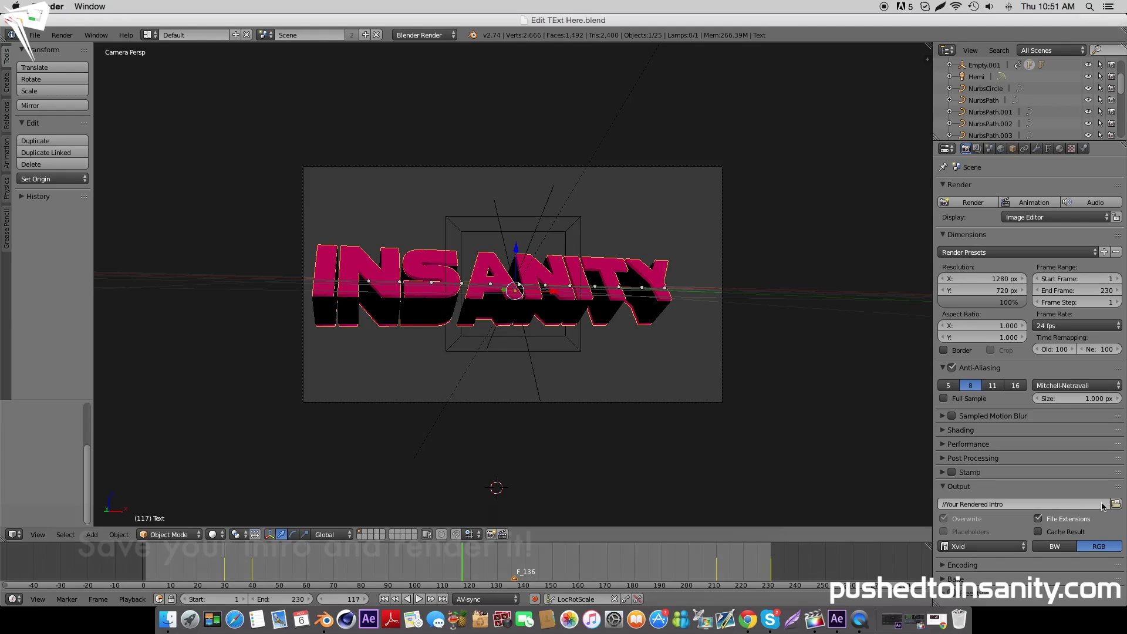
- Point the render output path to //../Your Rendered Intro via the Desktop folder
{"action": "left_click", "coordinate": [1116, 504]}
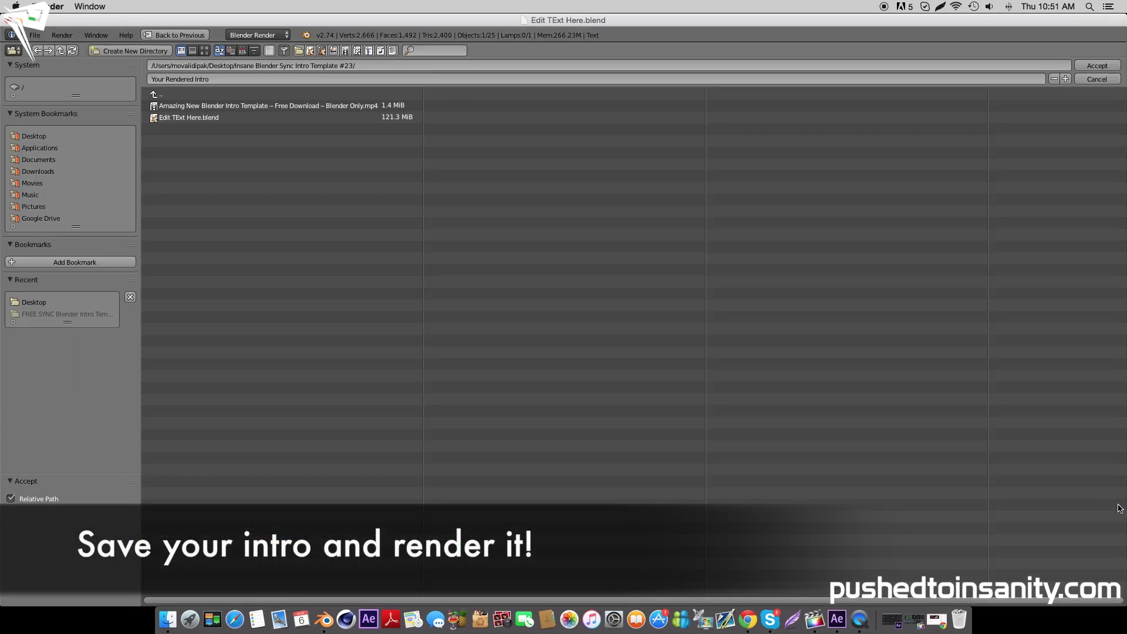
{"action": "left_click", "coordinate": [31, 137]}
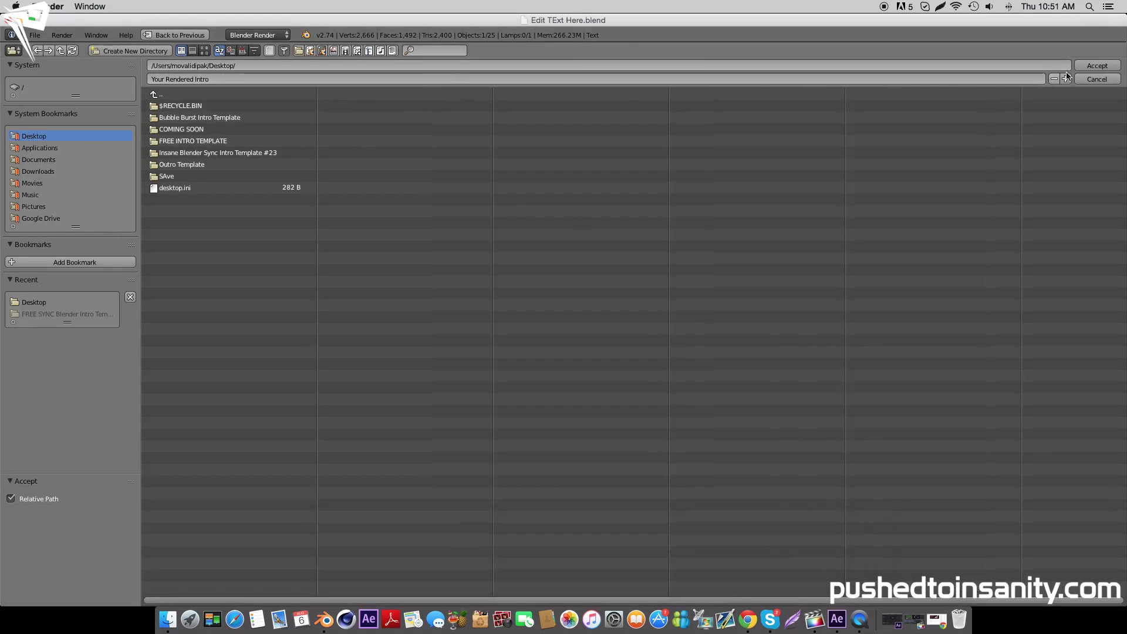
{"action": "left_click", "coordinate": [1097, 65]}
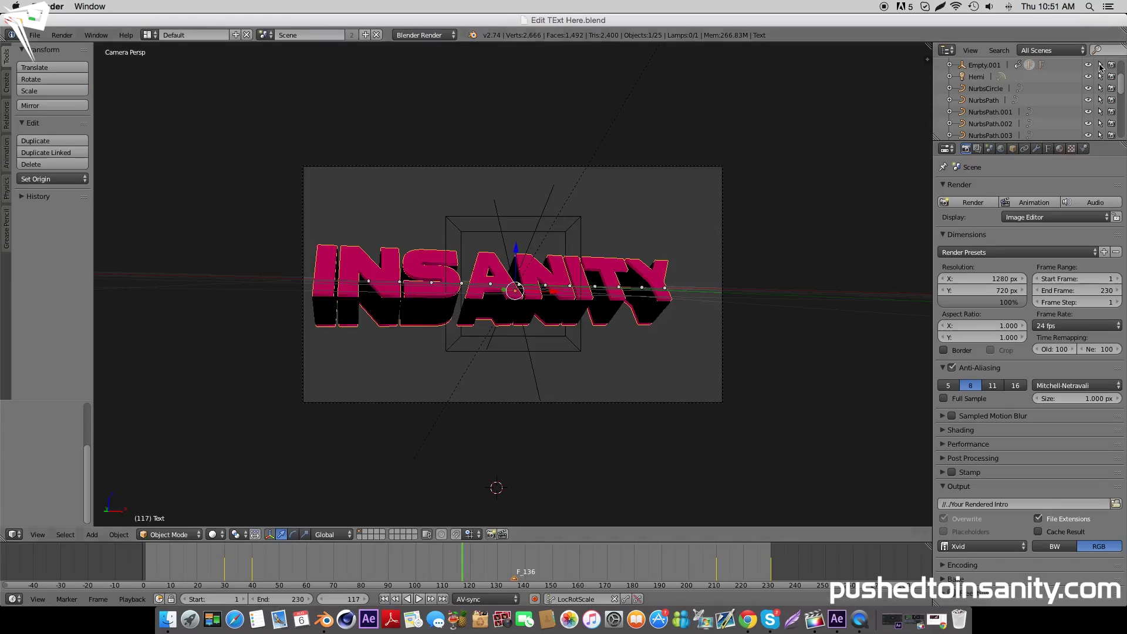
{"action": "left_click", "coordinate": [1001, 548]}
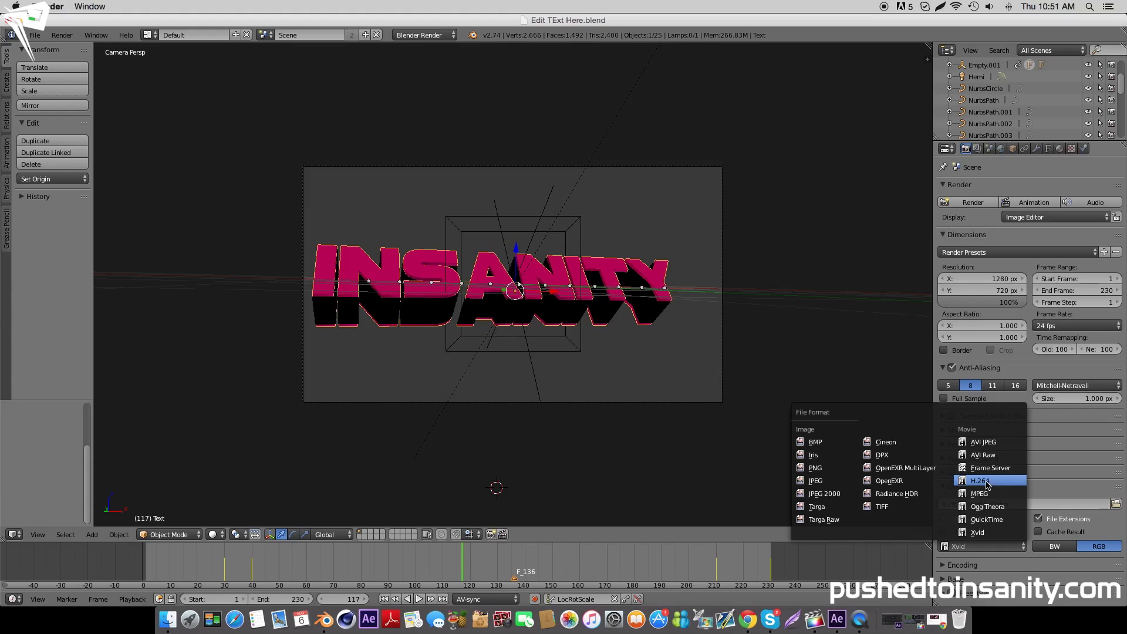
- Set the output file format to QuickTime, keeping the JPEG video codec
{"action": "left_click", "coordinate": [996, 520]}
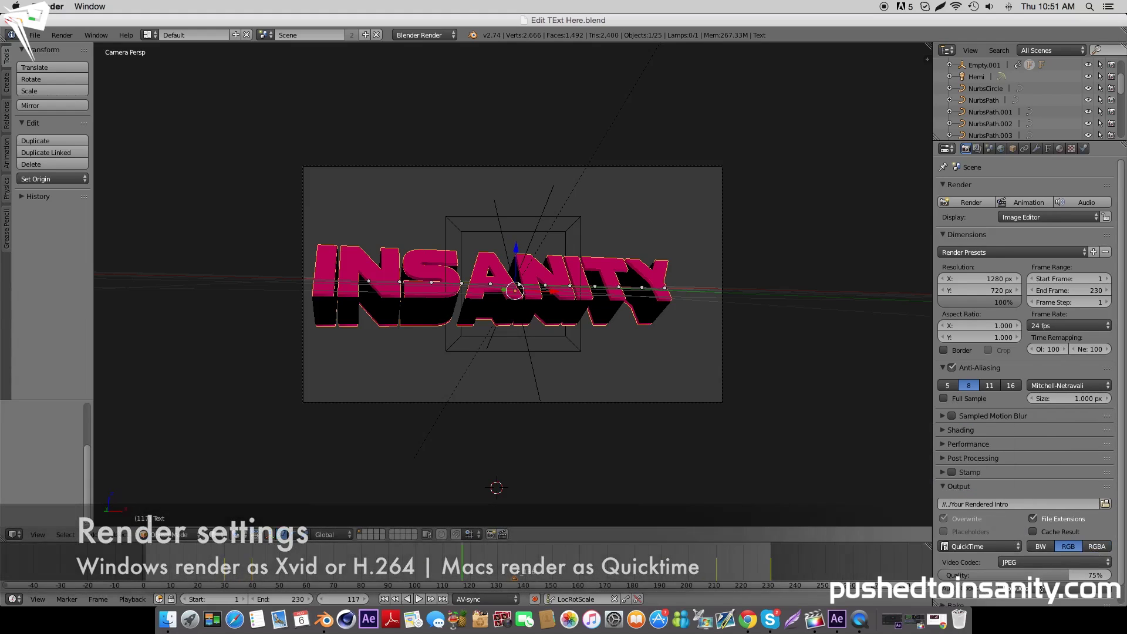
{"action": "left_click", "coordinate": [1021, 562]}
{"action": "left_click", "coordinate": [1019, 532]}
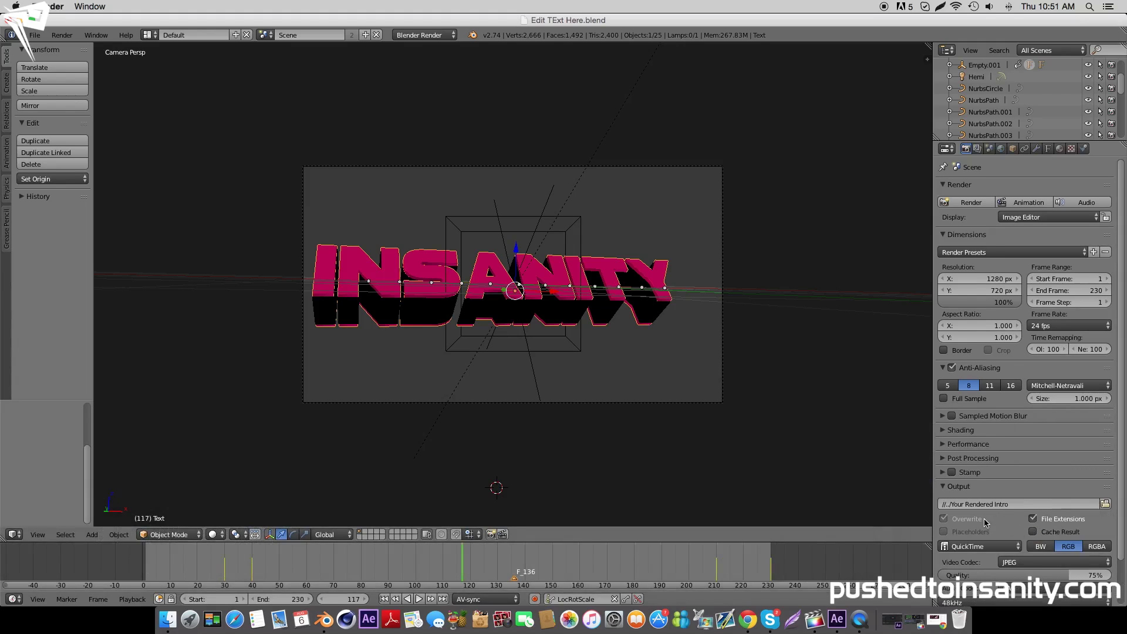
{"action": "scroll", "coordinate": [992, 526], "scroll_direction": "down", "scroll_amount": 3}
{"action": "scroll", "coordinate": [986, 522], "scroll_direction": "up", "scroll_amount": 3}
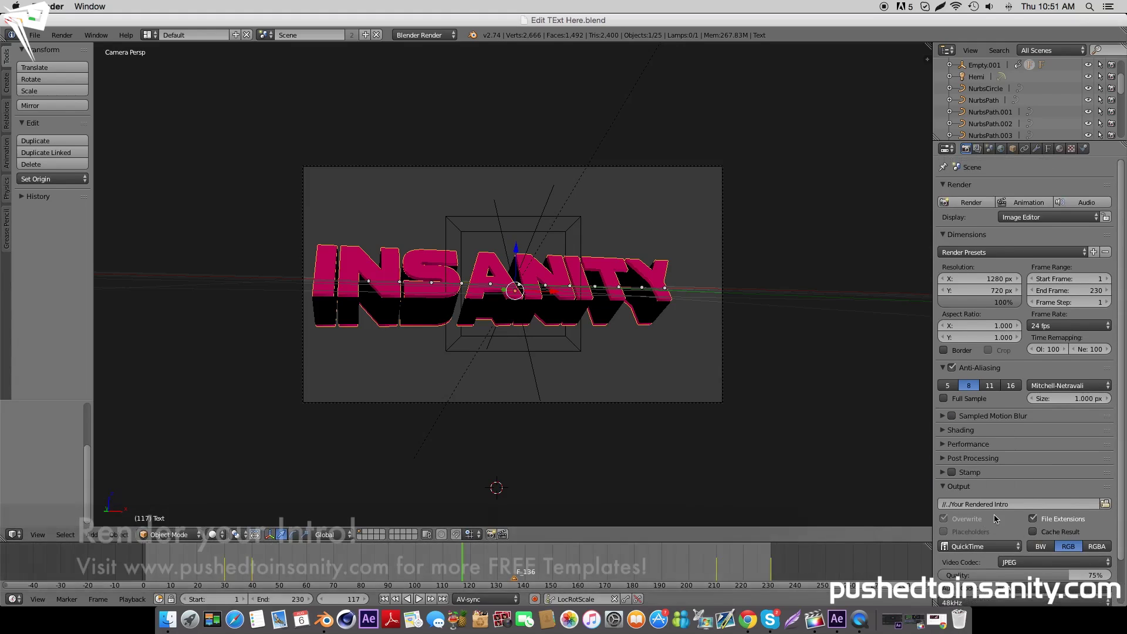
- Render the 230-frame intro animation, restarting the render partway through
{"action": "left_click", "coordinate": [59, 36]}
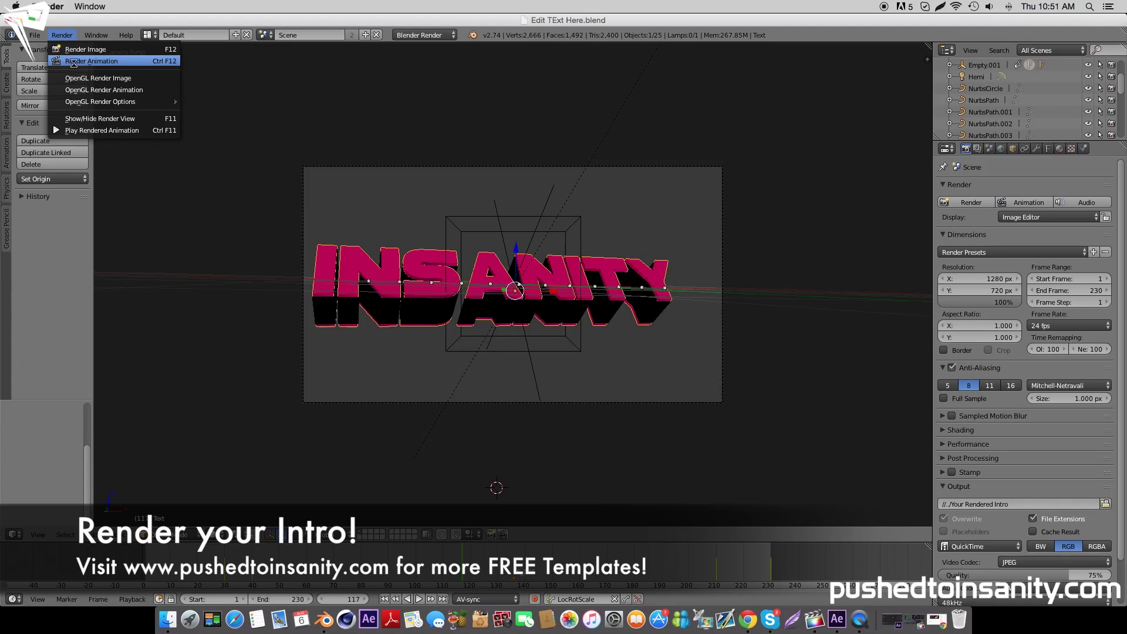
{"action": "left_click", "coordinate": [74, 61]}
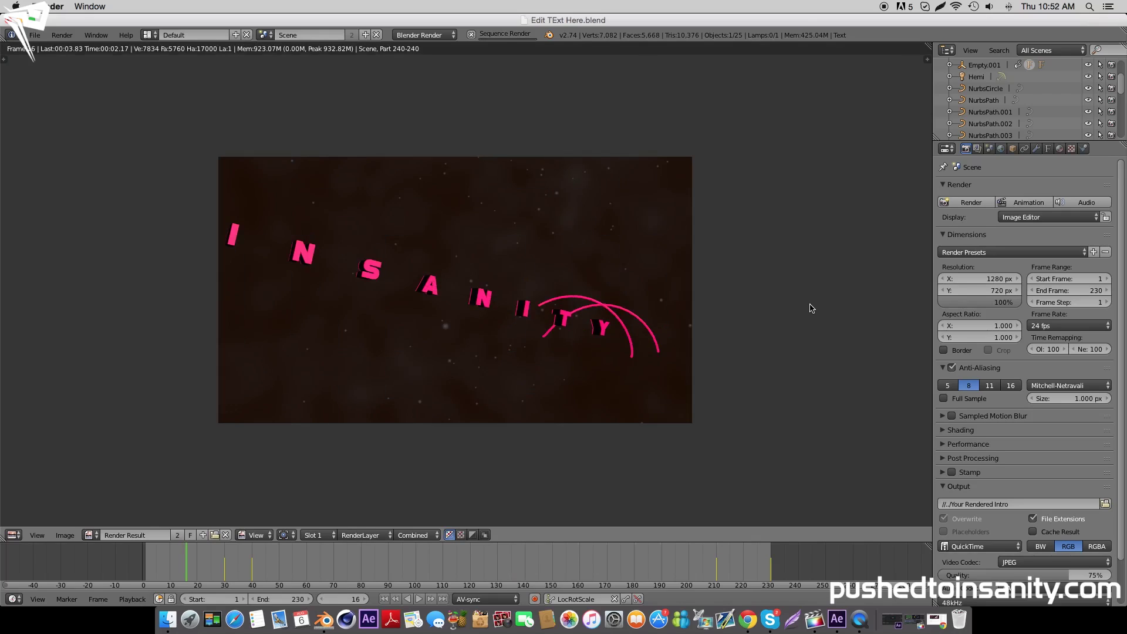
{"action": "key", "text": "F12"}
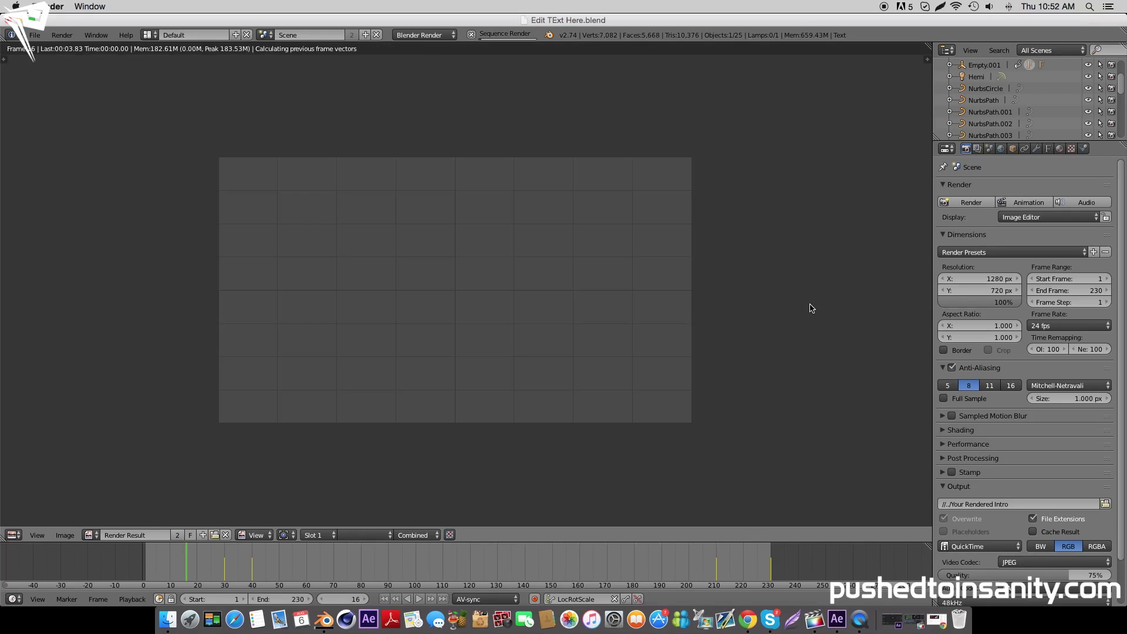